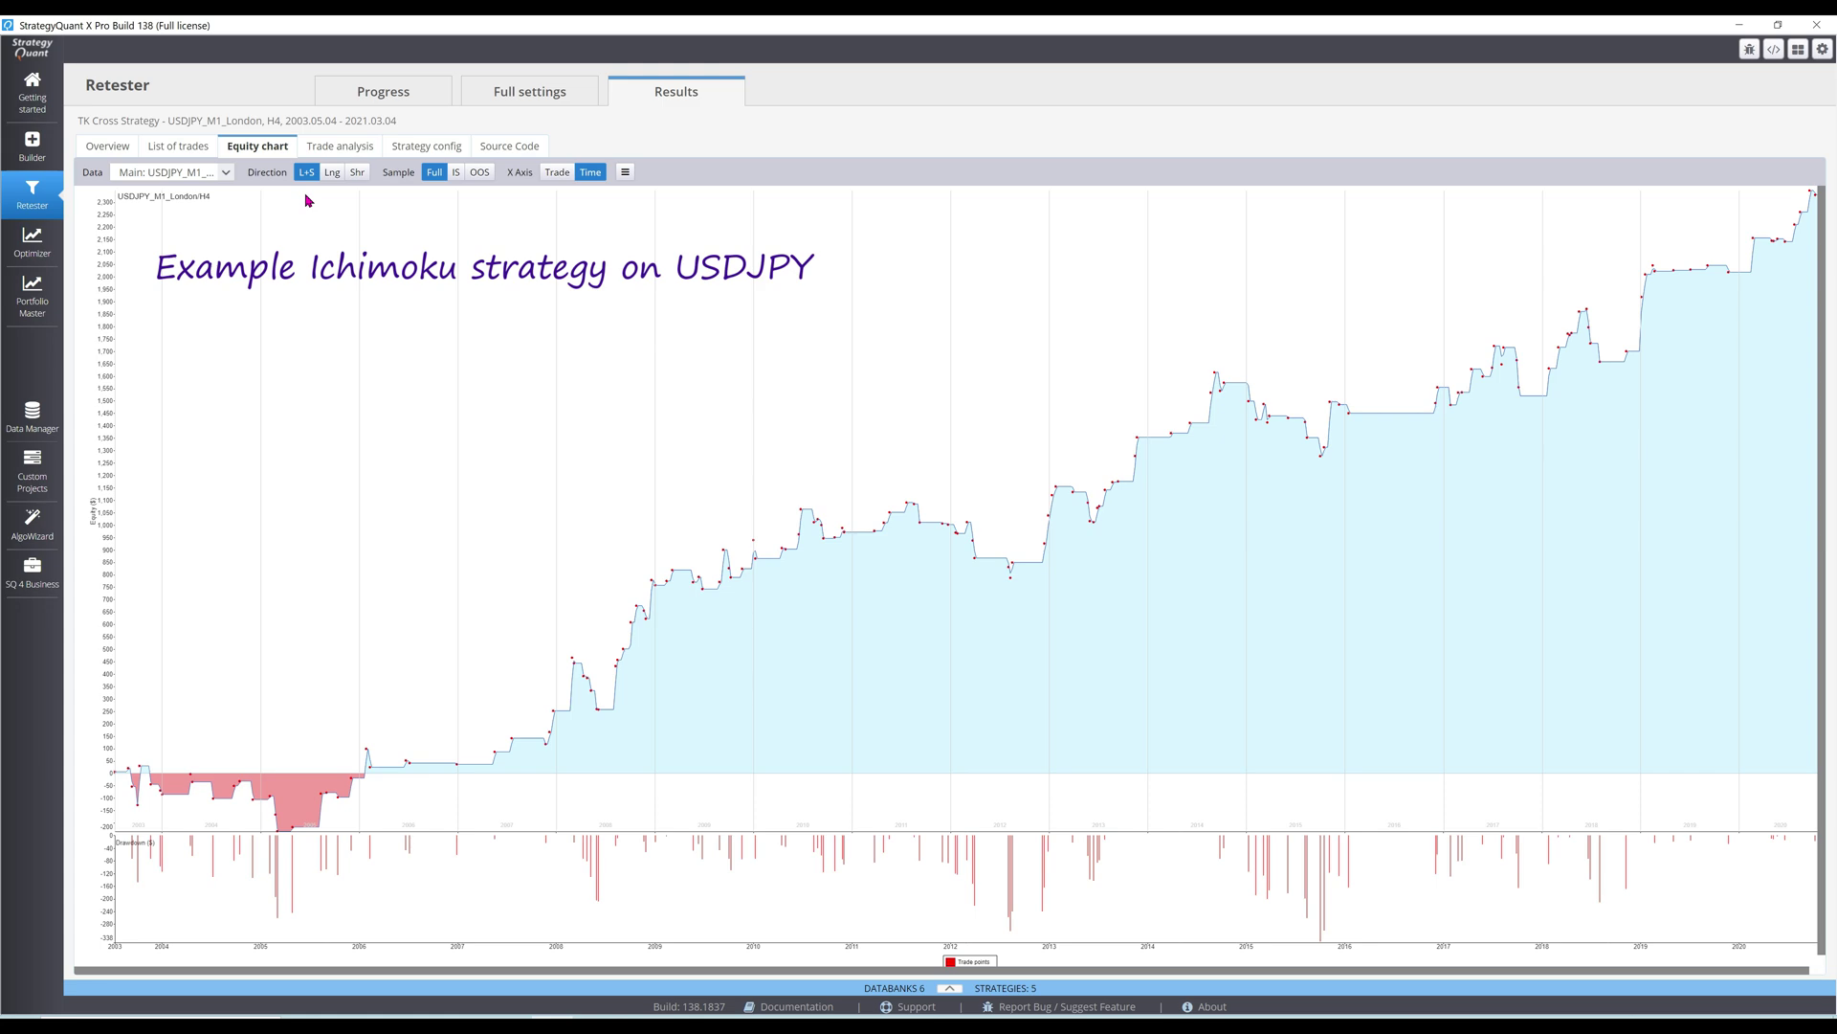
Check the List of trades to confirm each USDJPY Ichimoku trade uses a fixed 0.1 lot
left_click(196, 150)
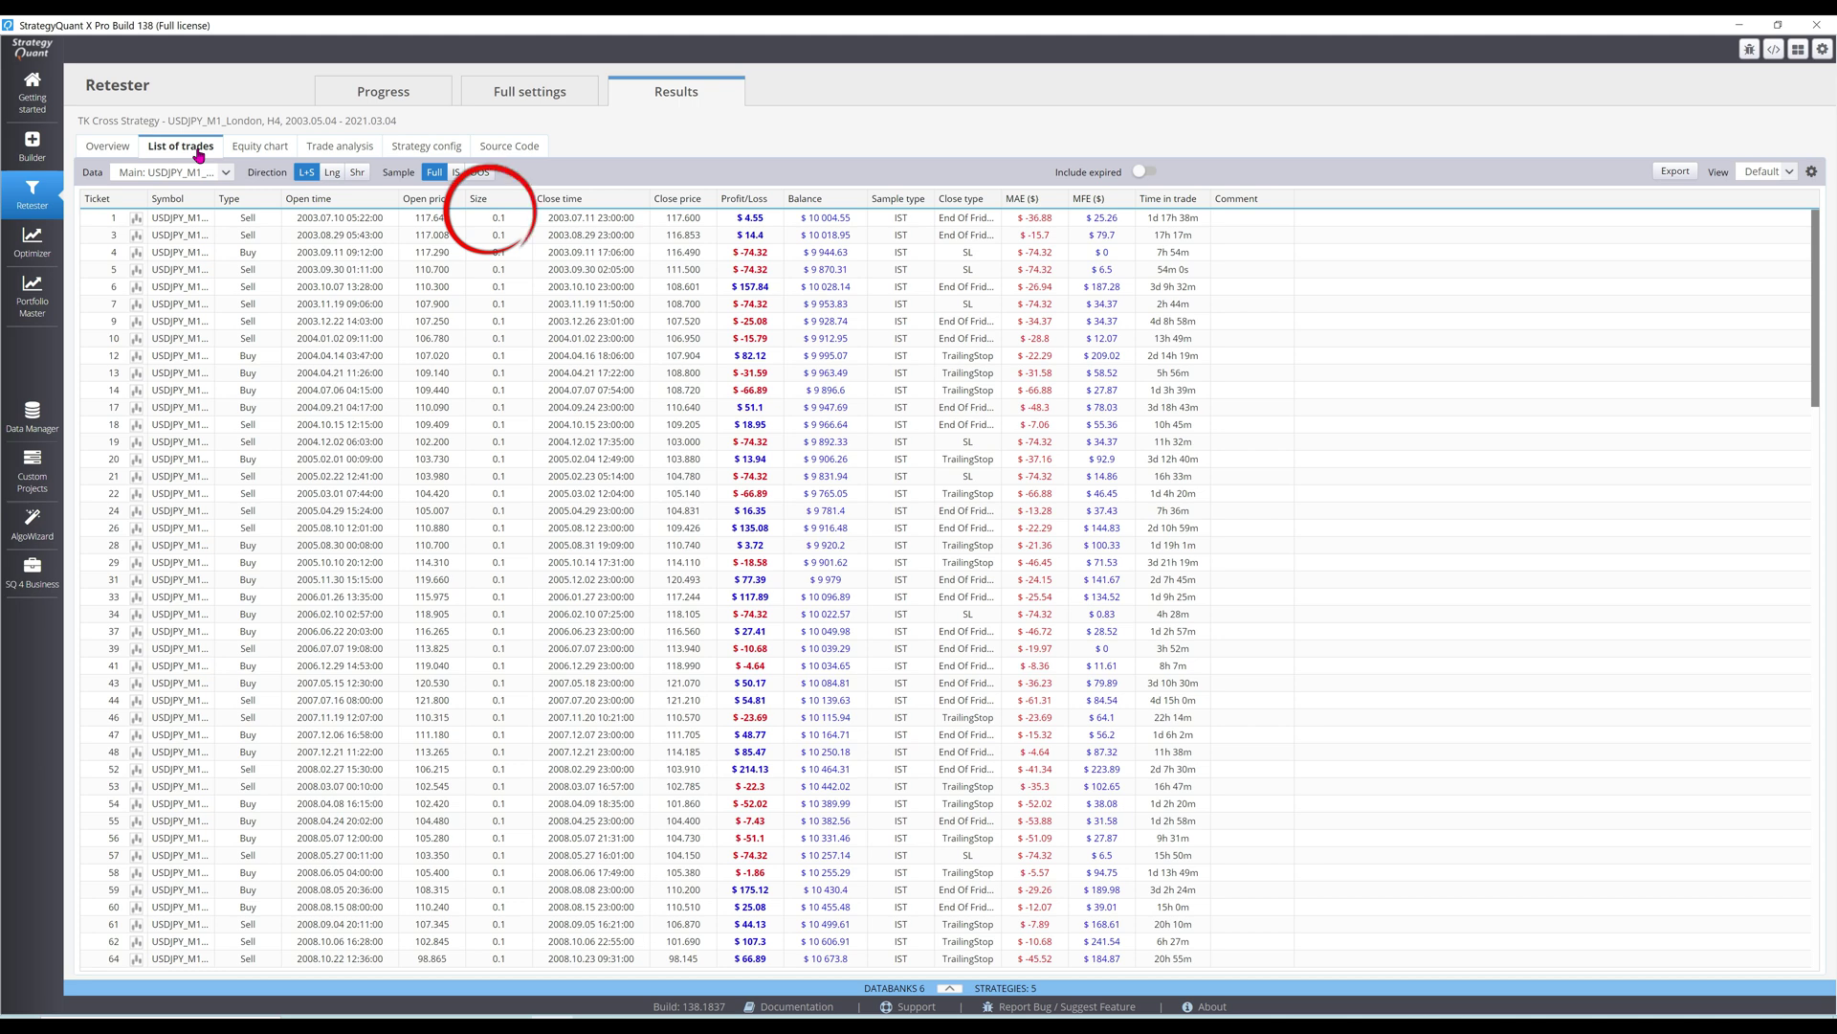
Bring up the strategy's Overview summary statistics
left_click(111, 148)
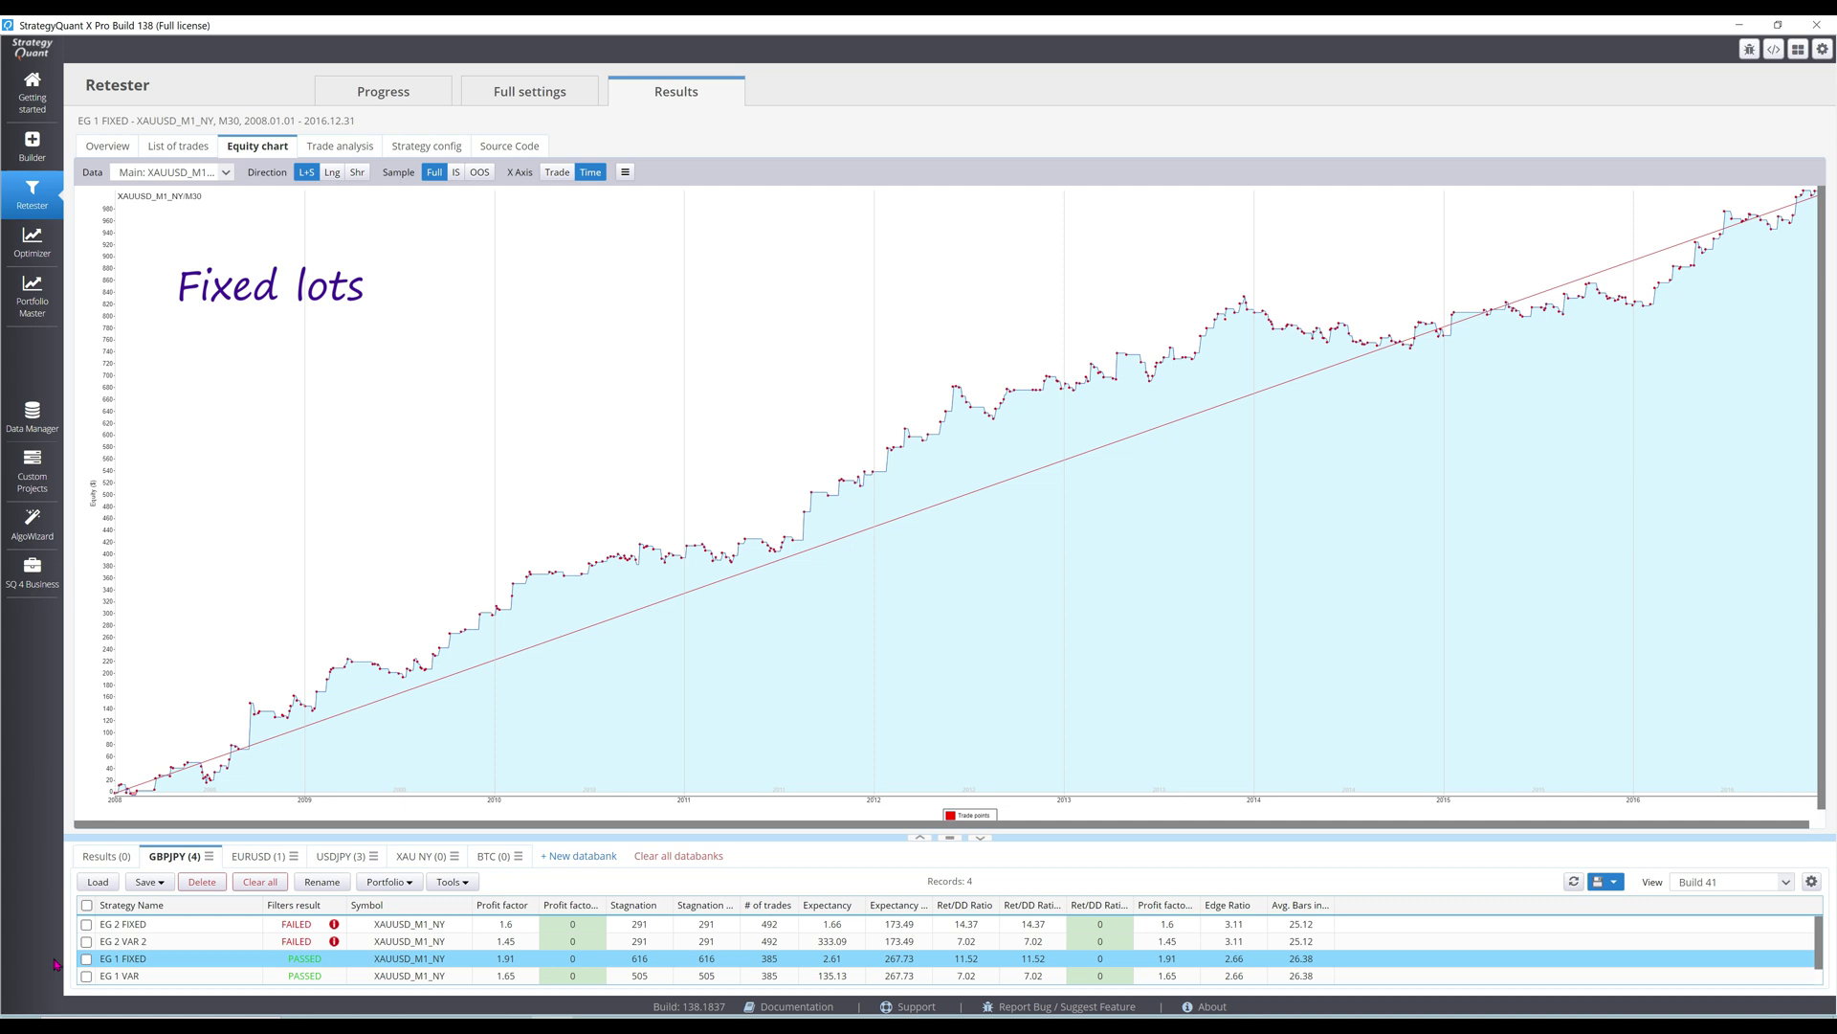
Show EG 1 VAR's variable-lot results, then EG 2 FIXED's fixed-lot results
left_click(111, 977)
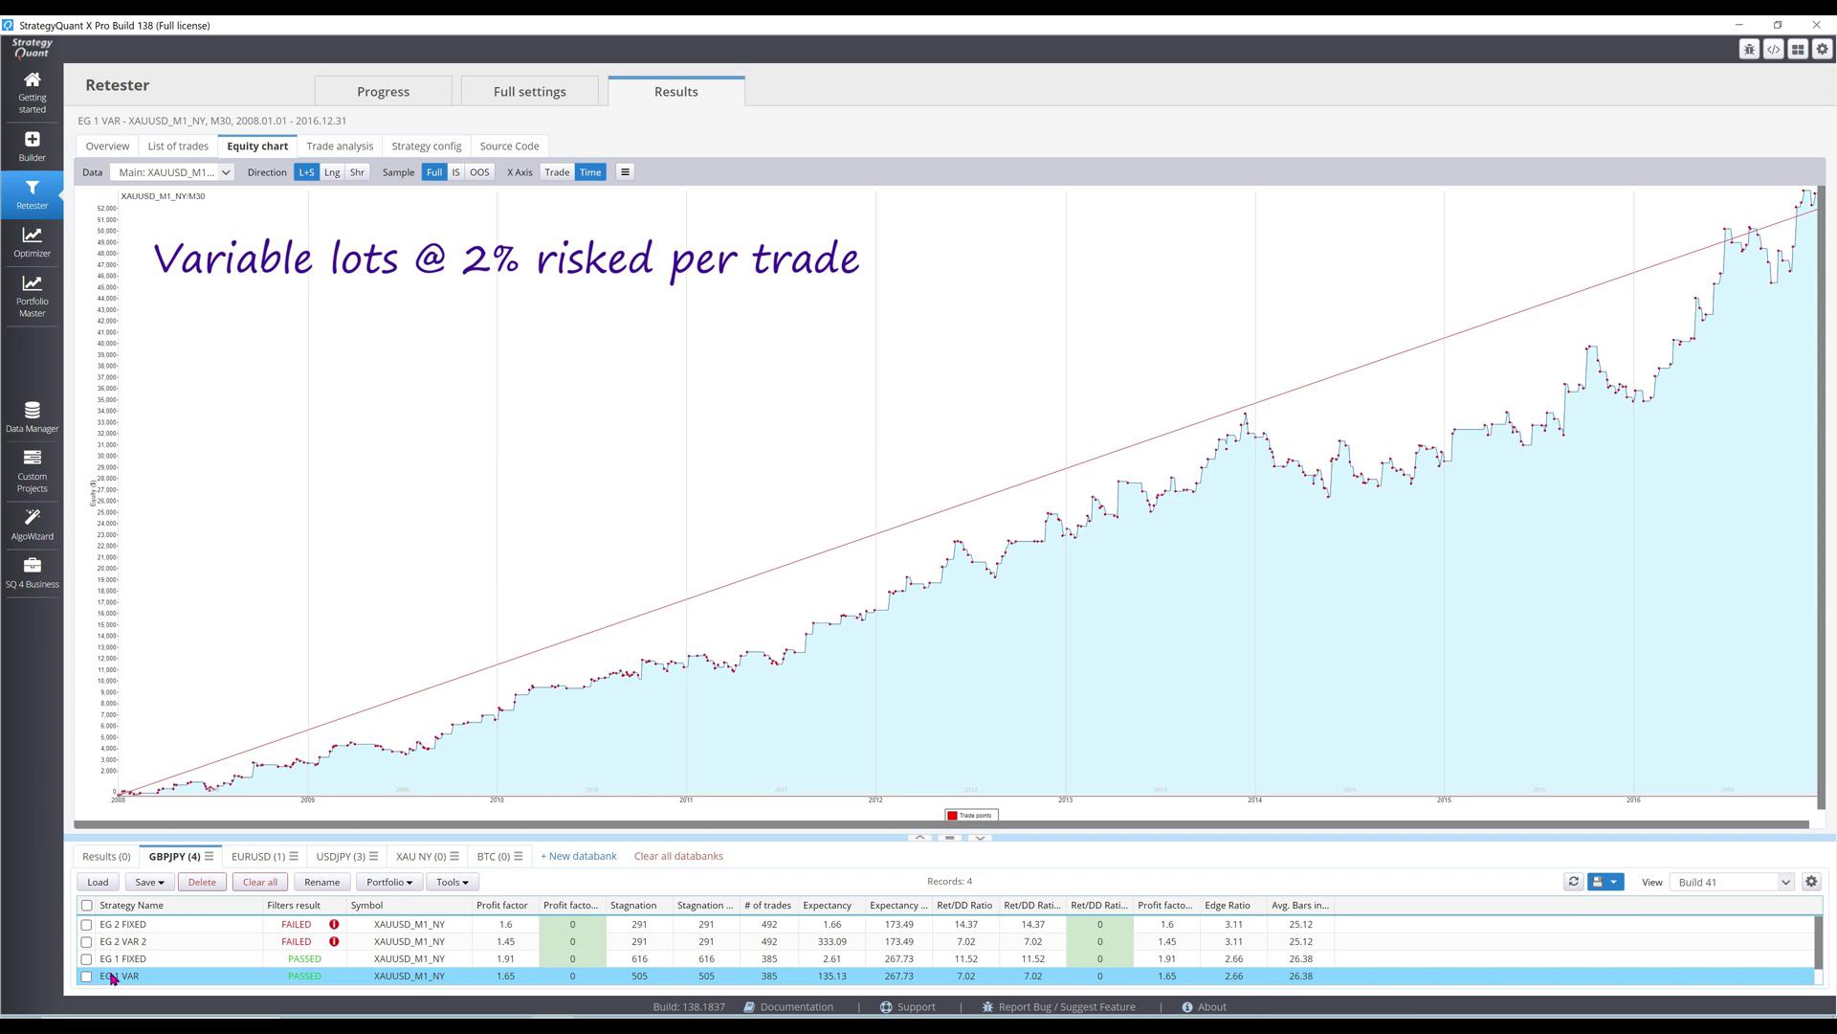
left_click(136, 930)
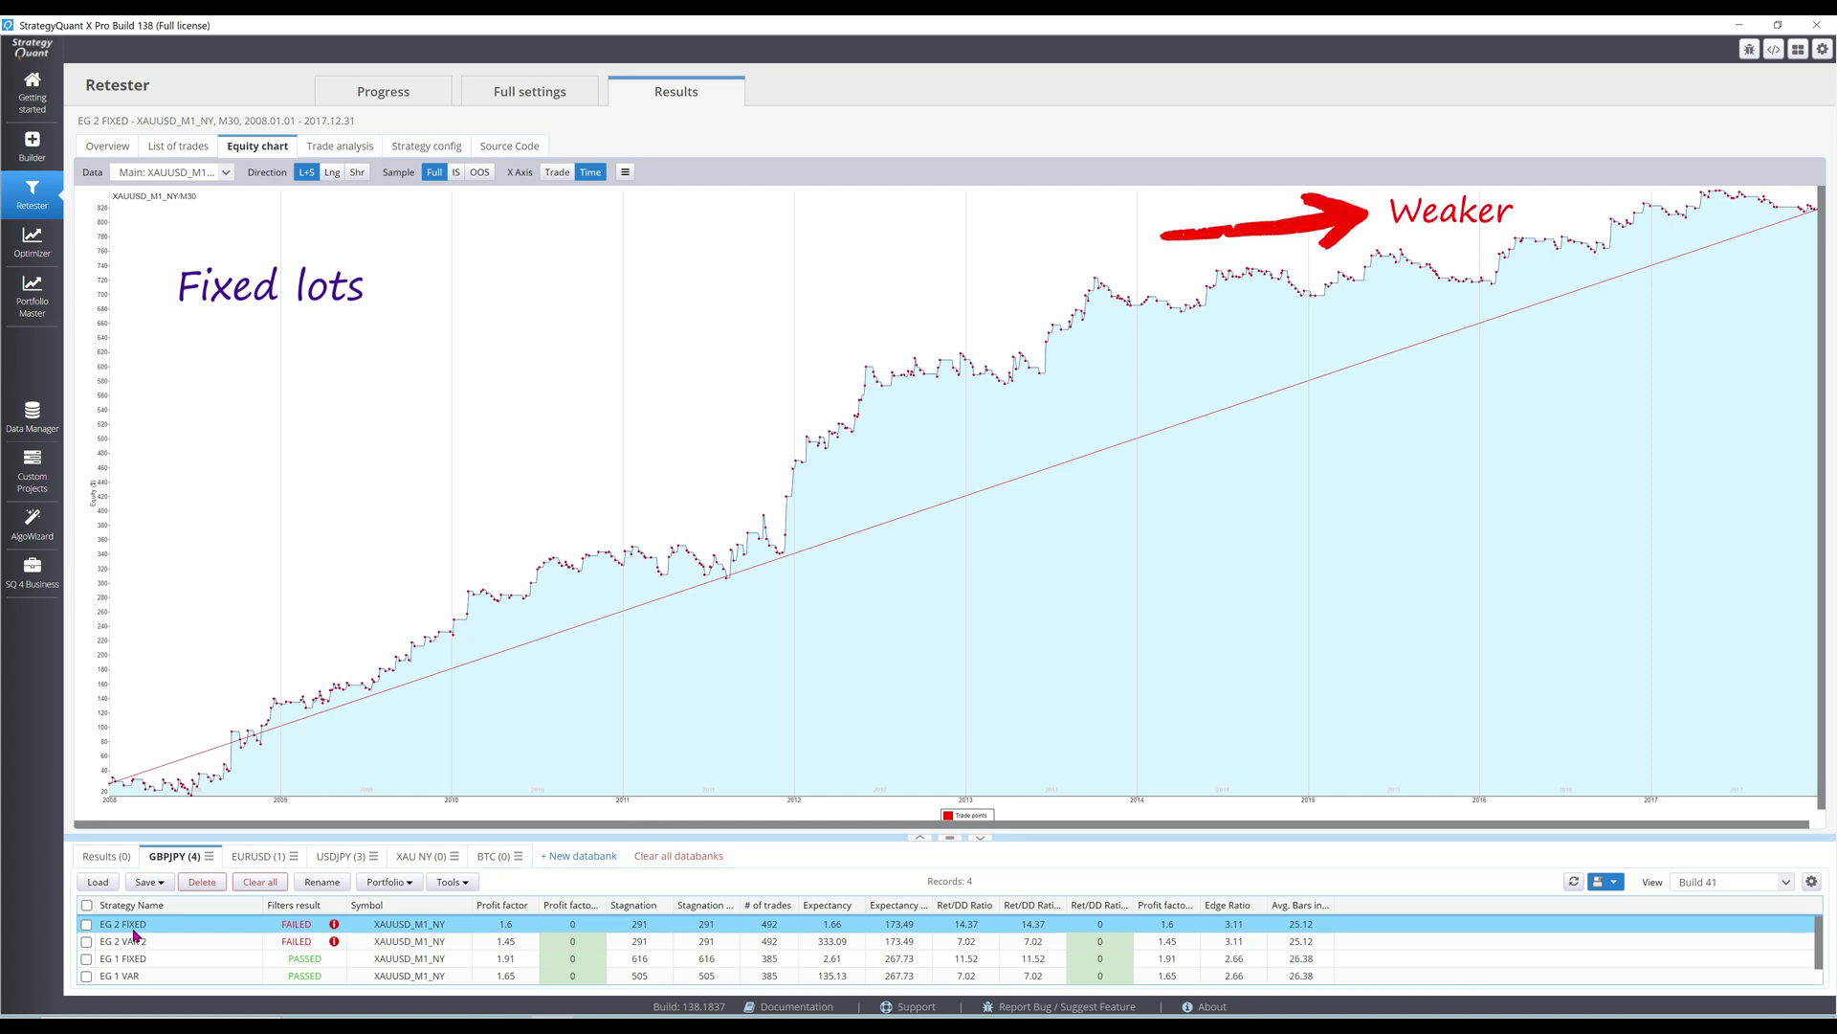
Select EG 2 VAR 2, check its journal, and switch money management to Risk fixed % of account
left_click(129, 947)
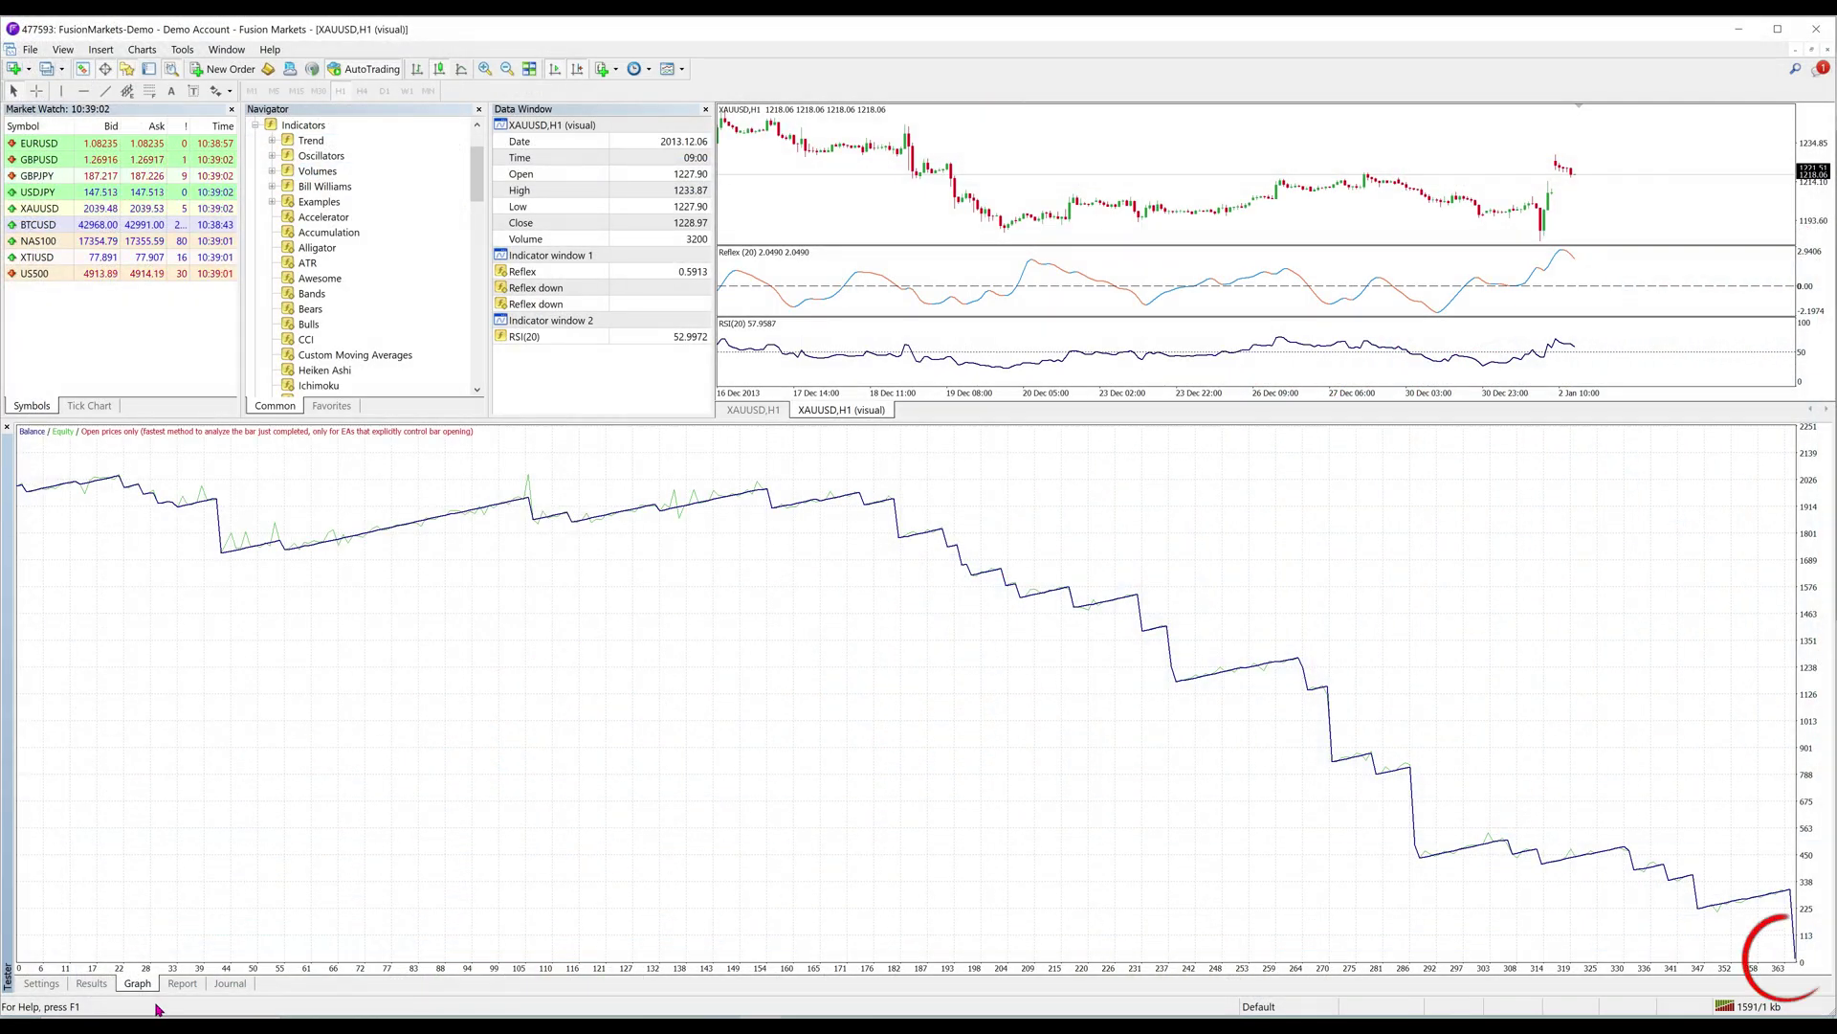
left_click(229, 984)
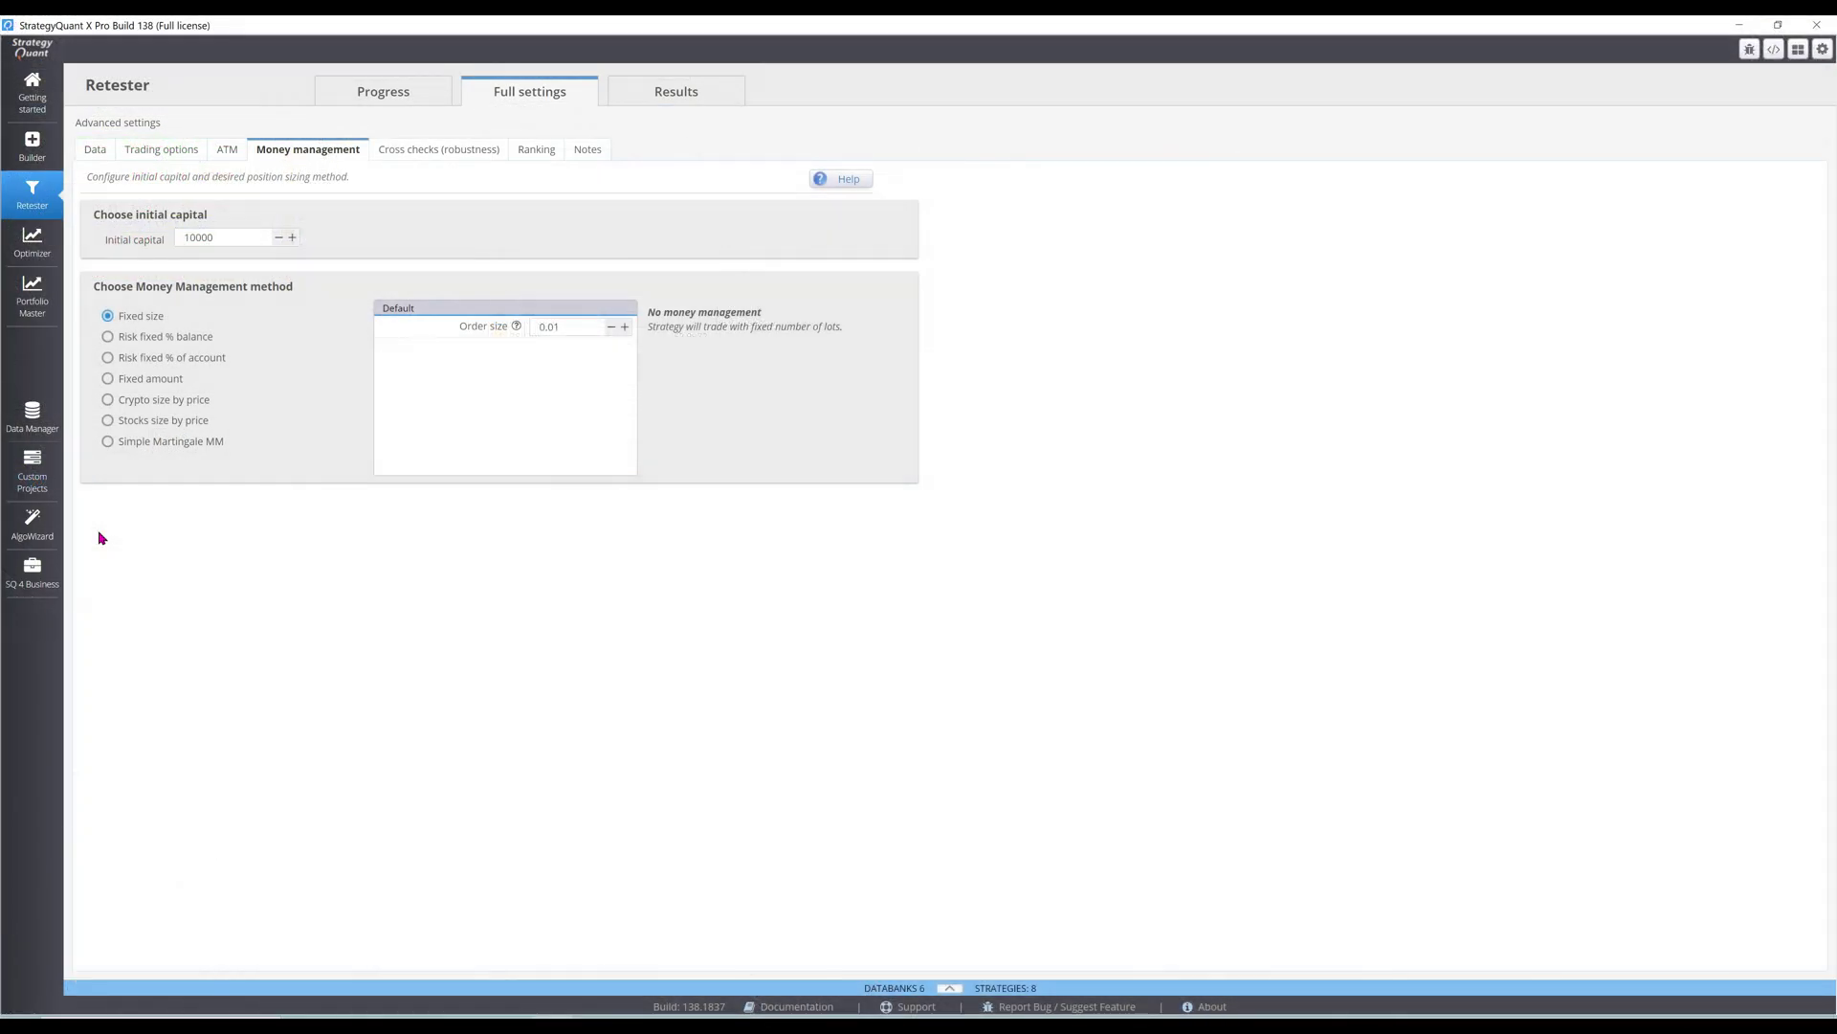
left_click(108, 359)
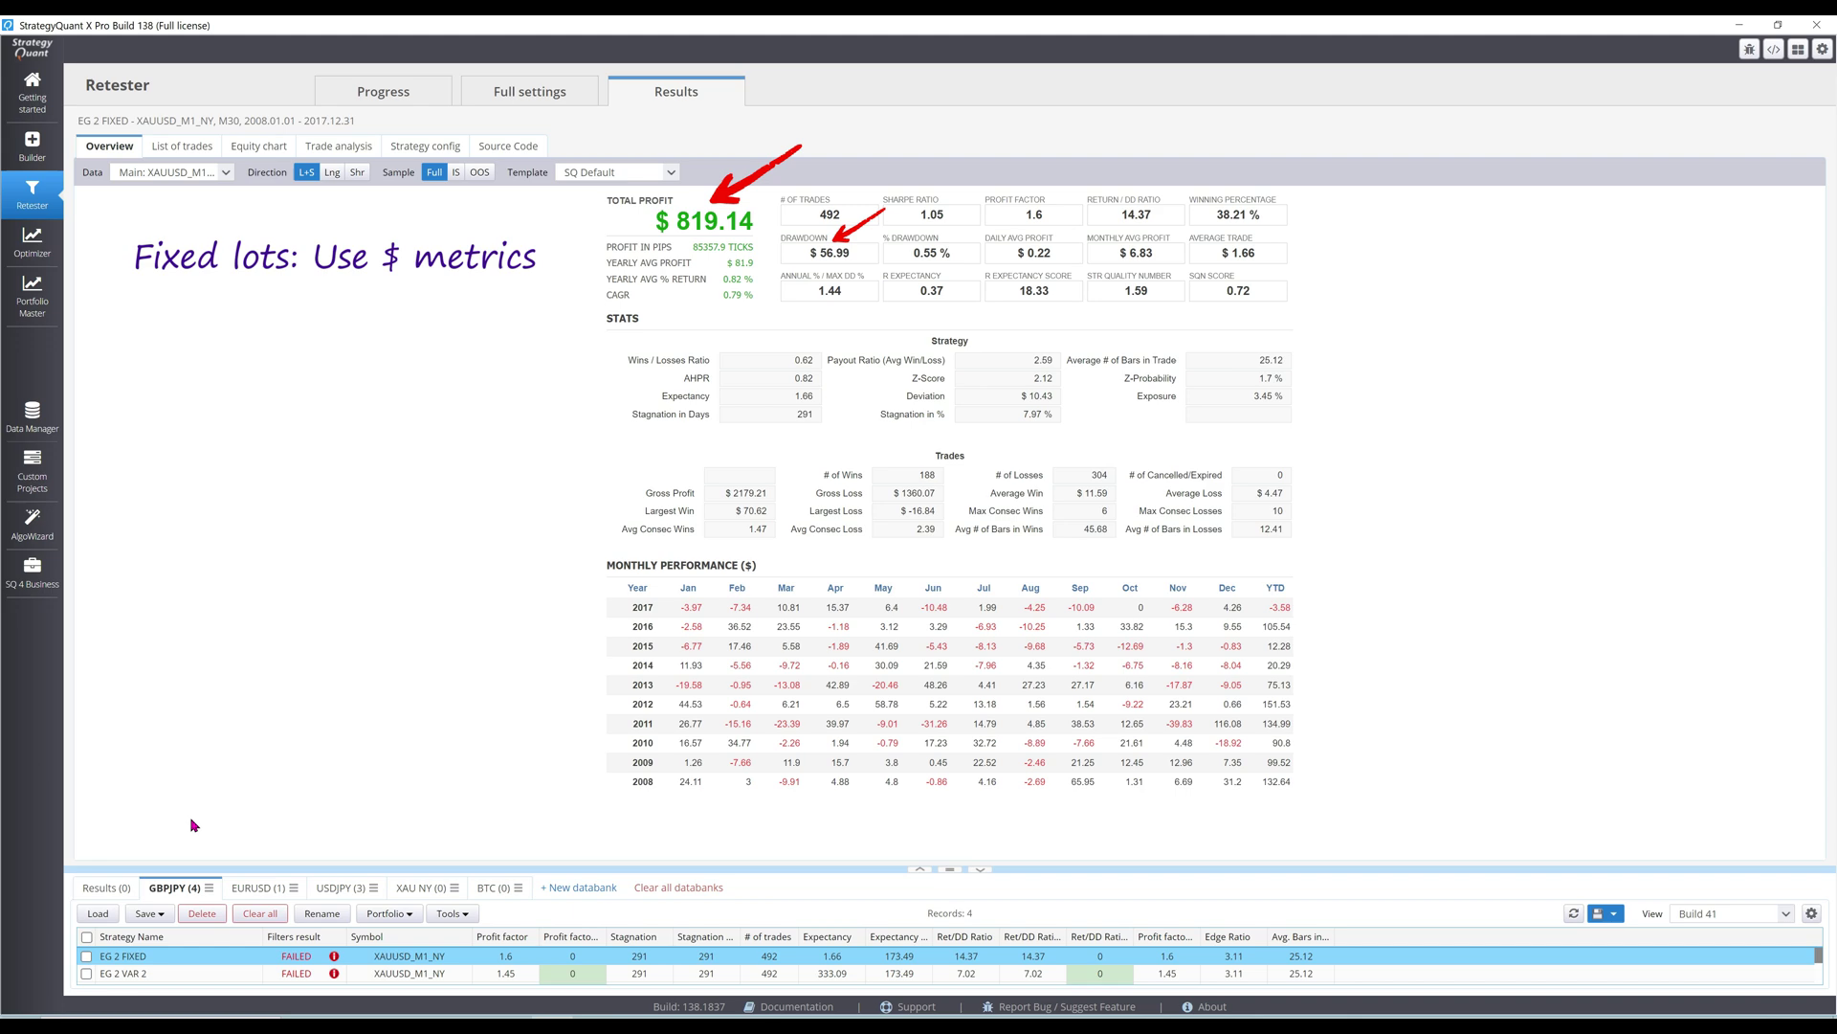
Show EG 2 FIXED's equity drawdown in percentages, then EG 2 VAR 2's overview statistics
left_click(258, 145)
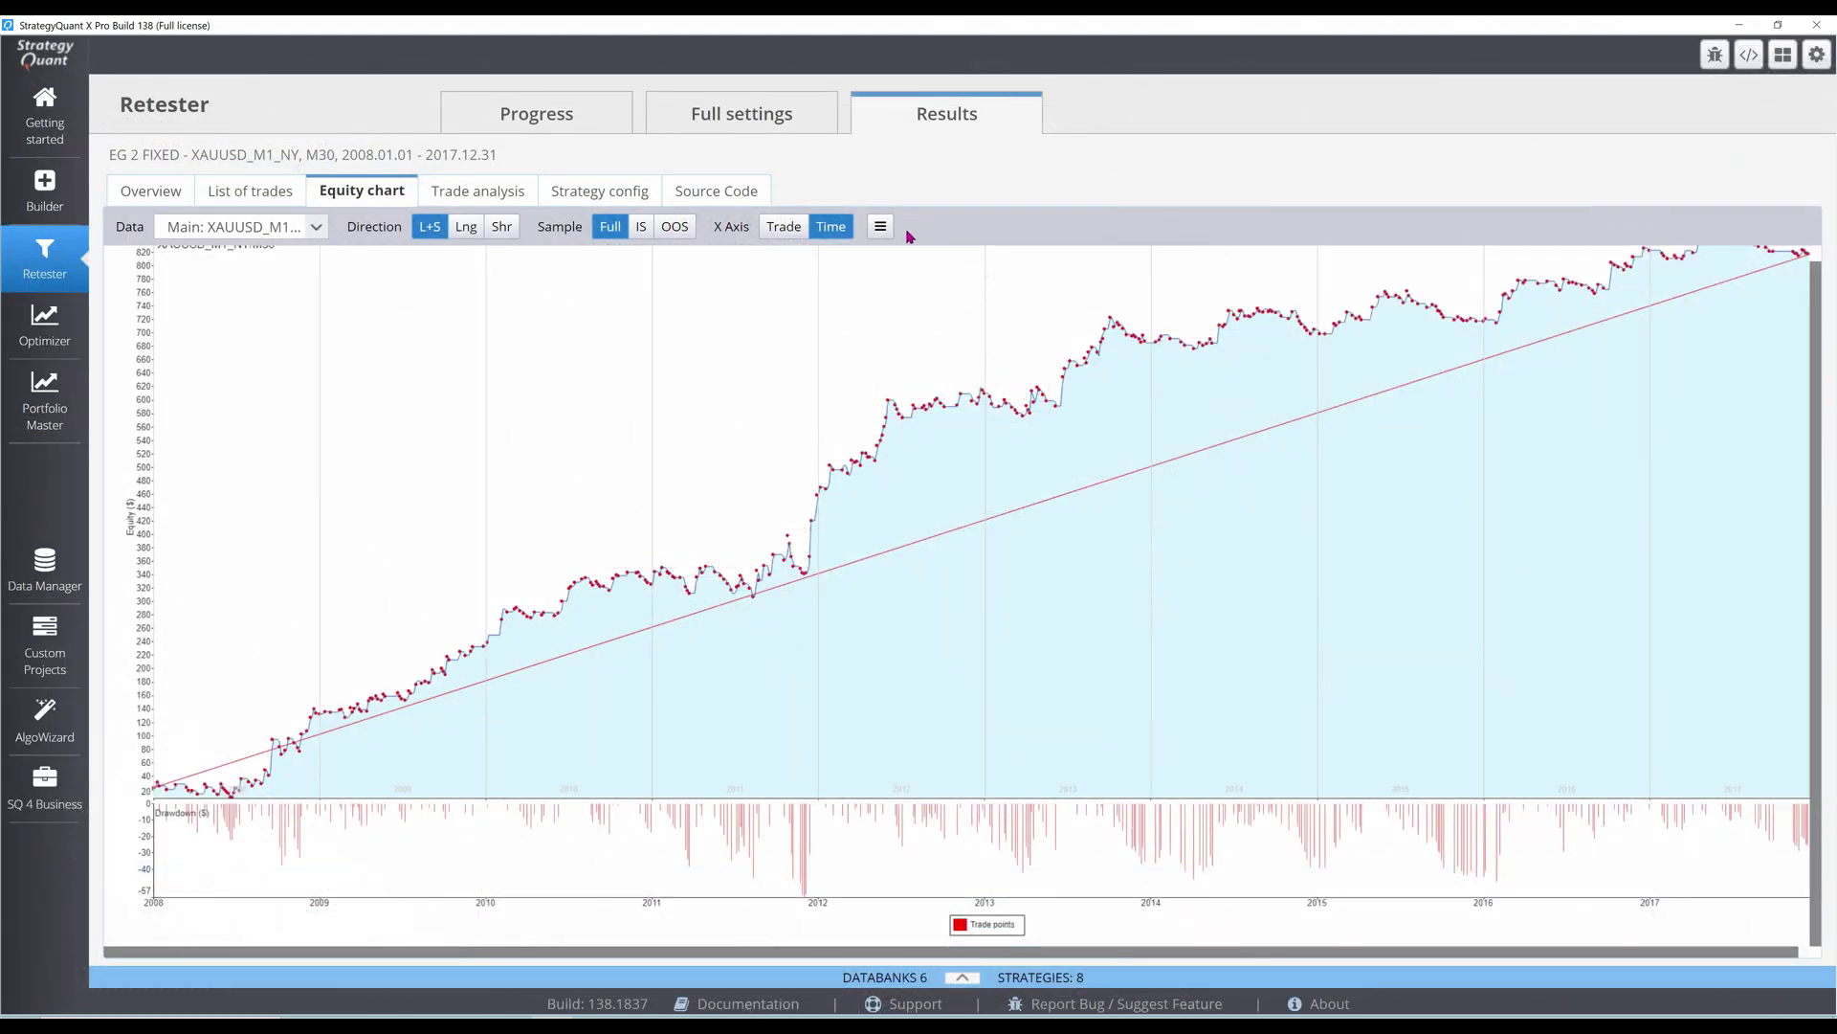
left_click(883, 229)
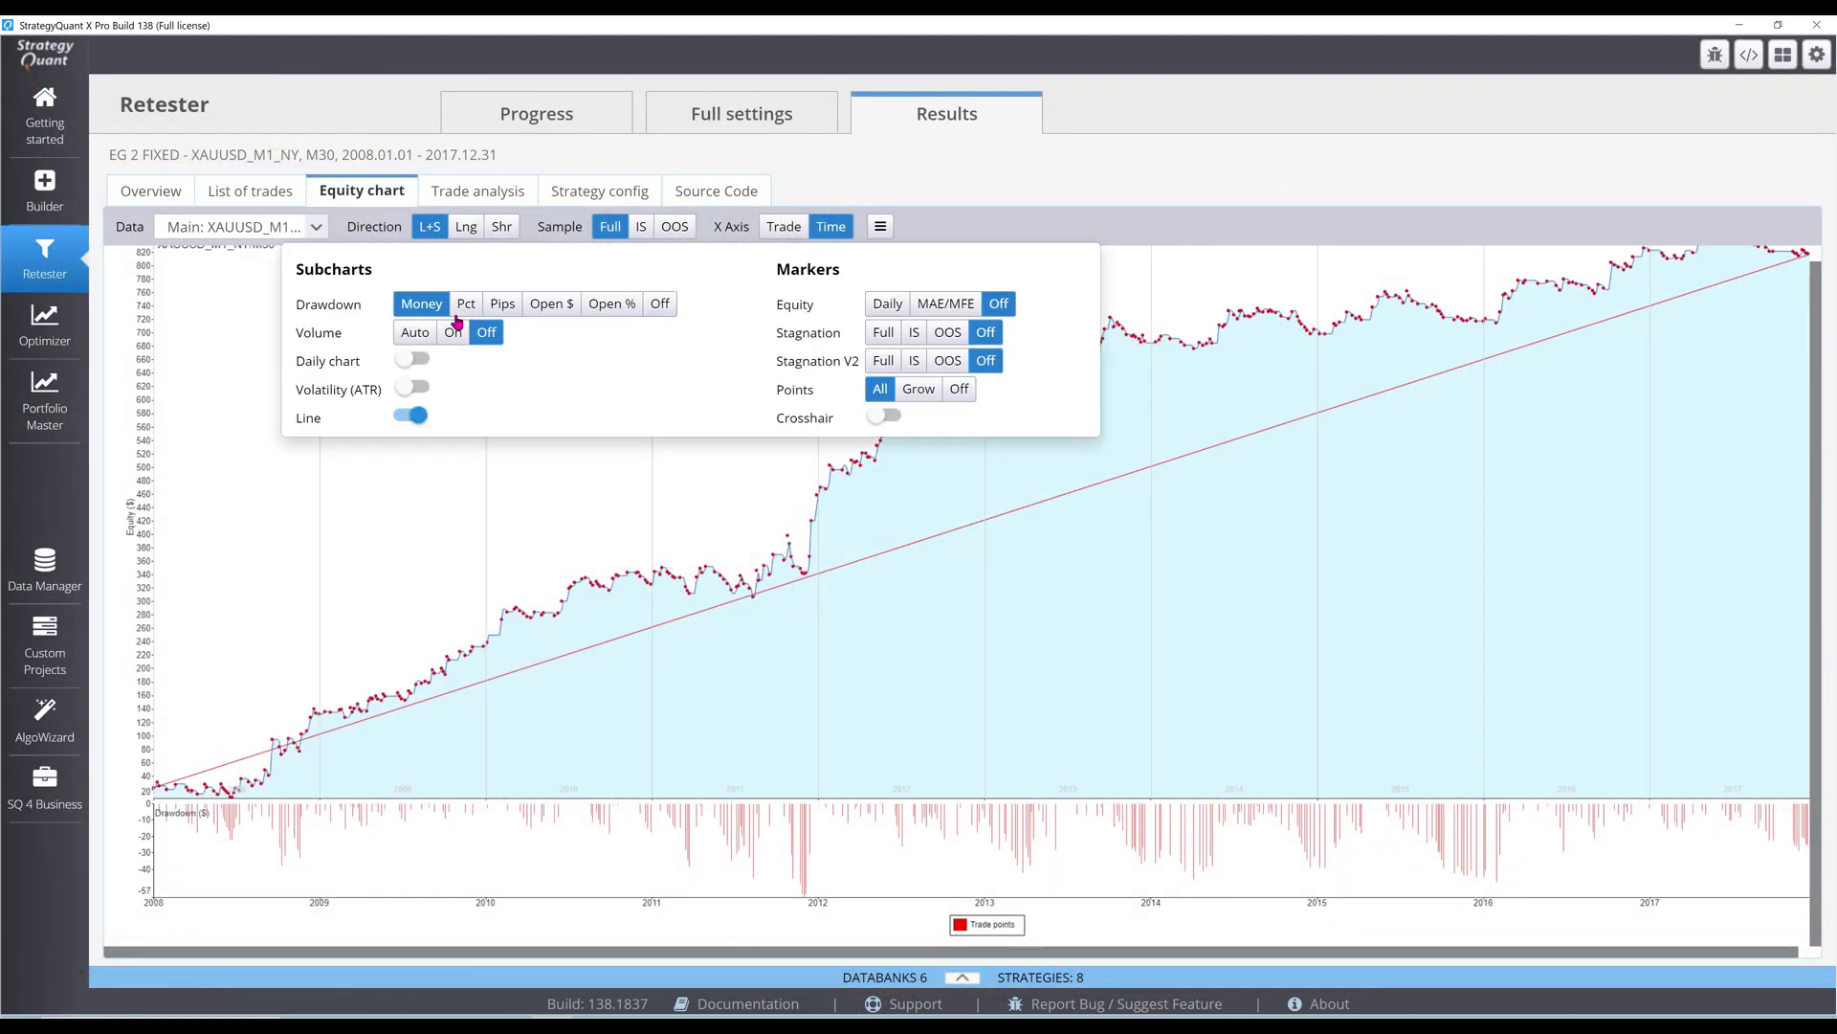
left_click(464, 313)
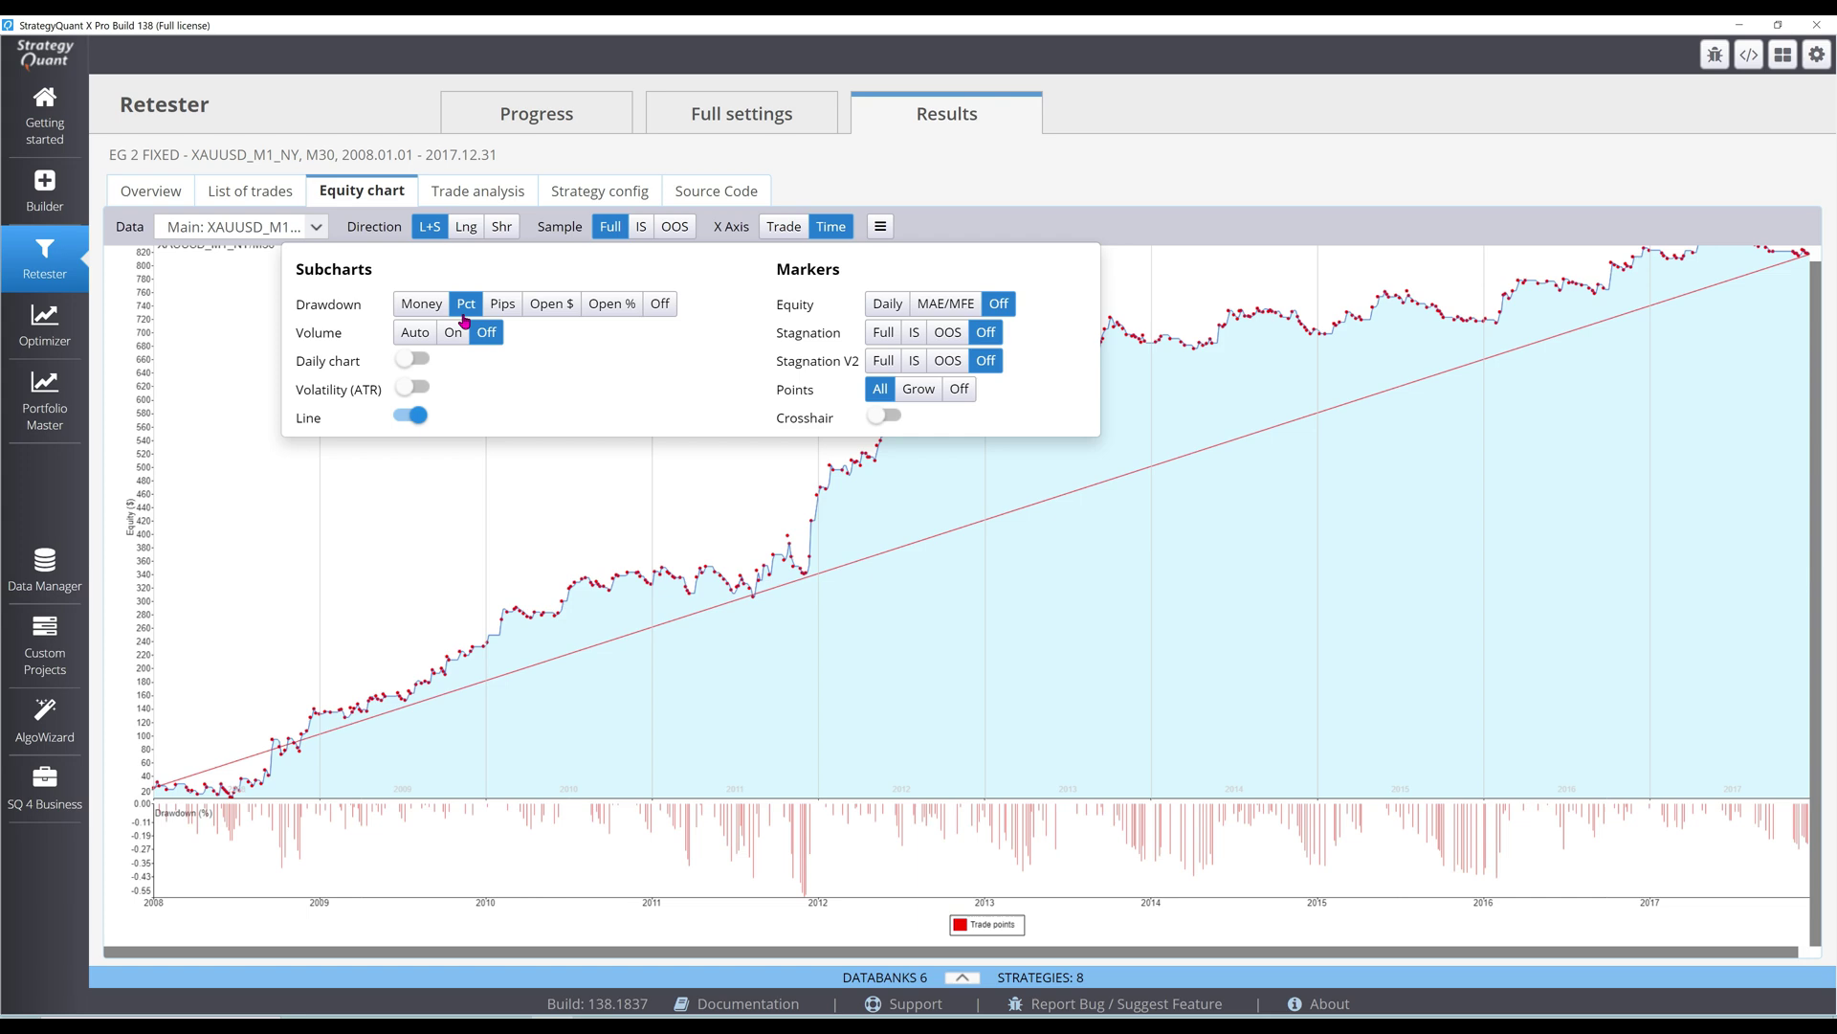
left_click(169, 975)
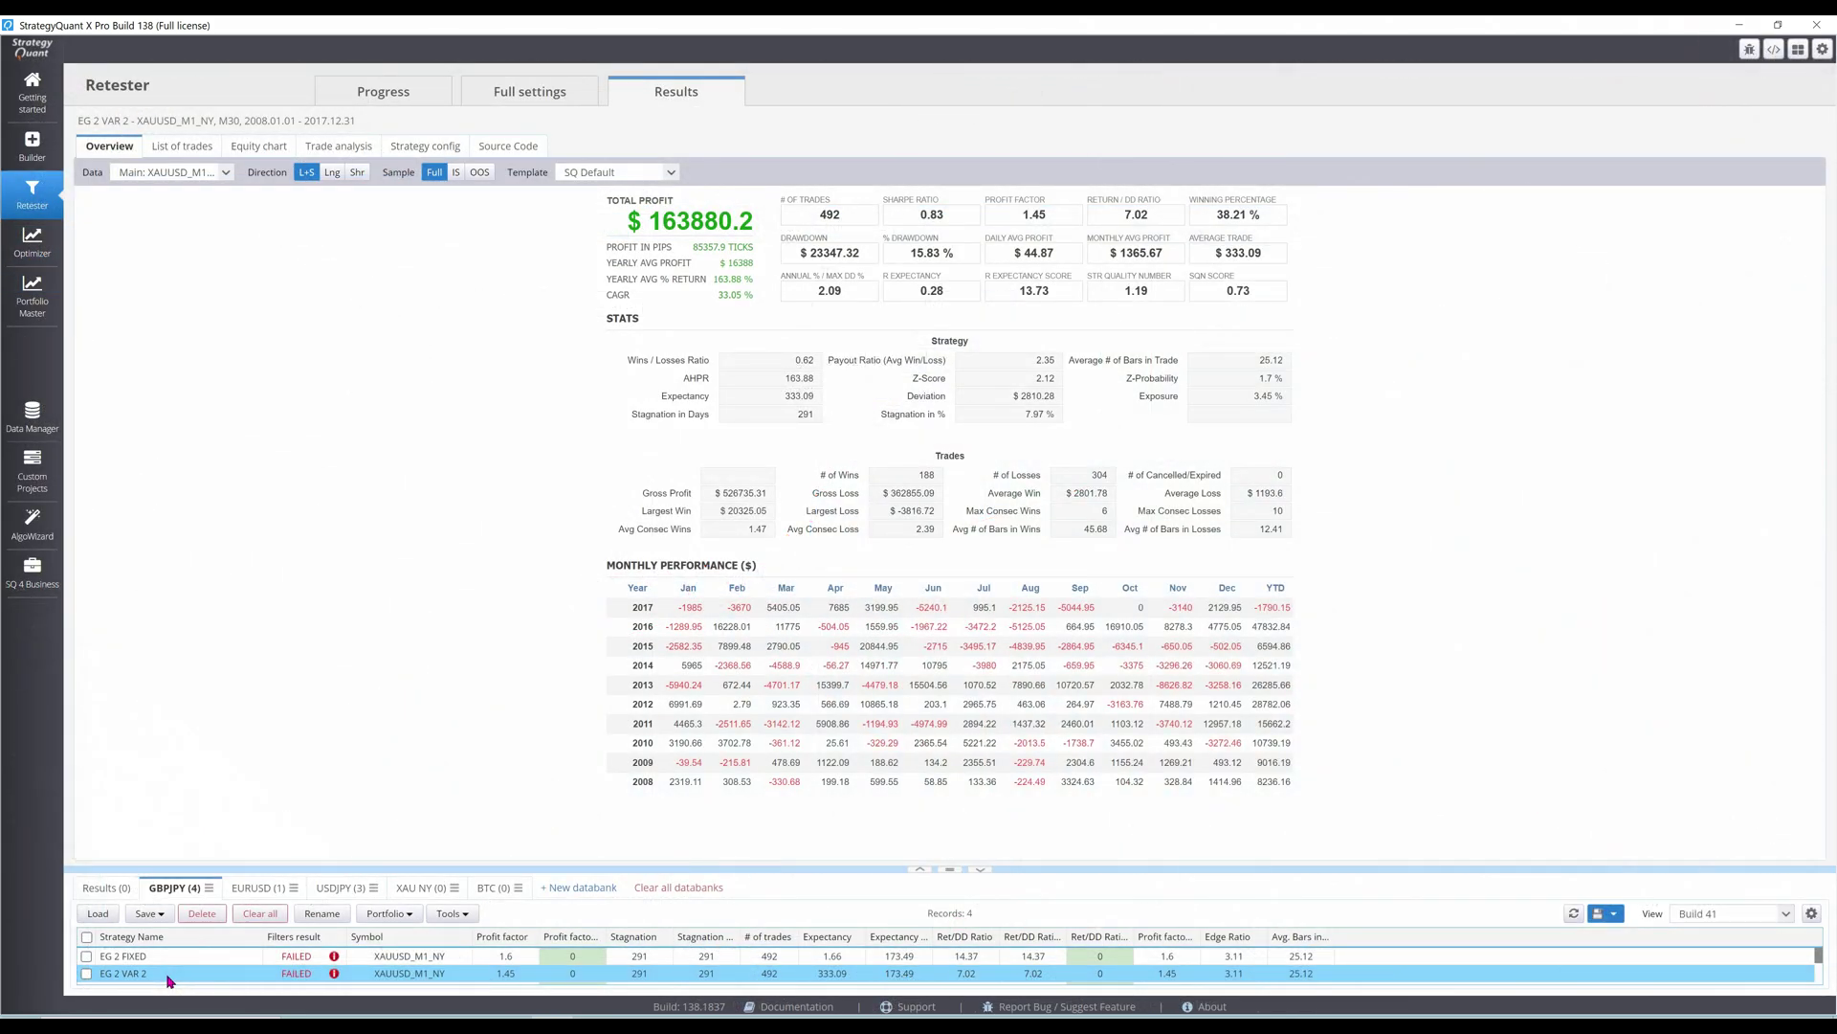